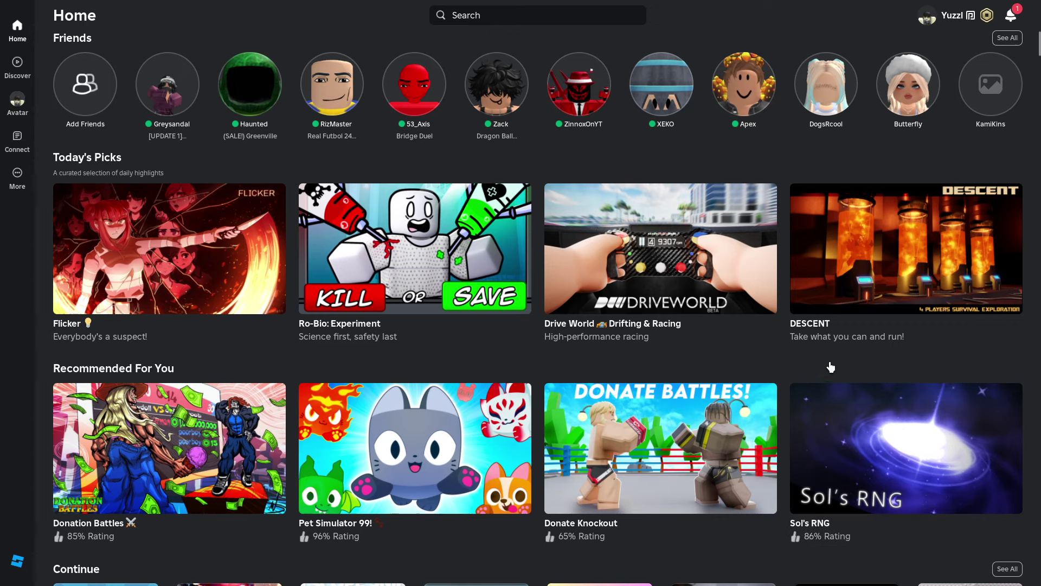
scroll(650, 374, "down", 2)
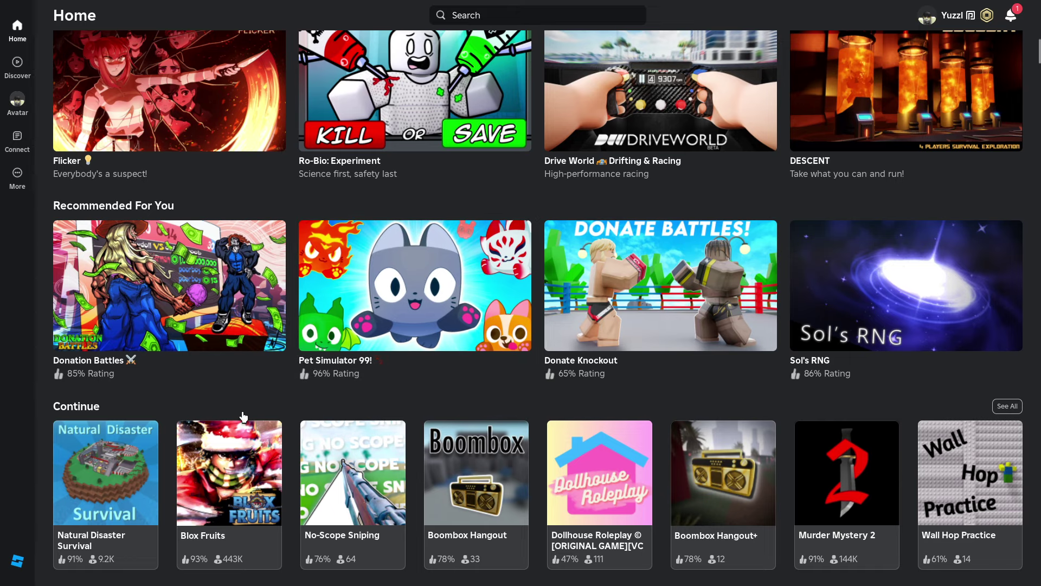
scroll(122, 488, "down", 1)
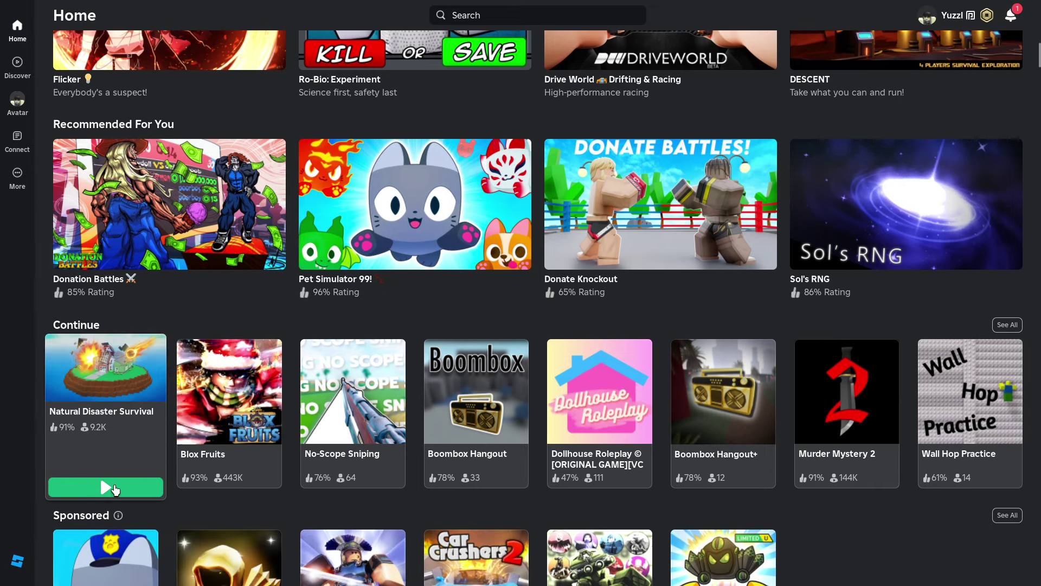
- Launch Natural Disaster Survival, dismiss the welcome card, and walk the avatar forward and back
left_click(114, 489)
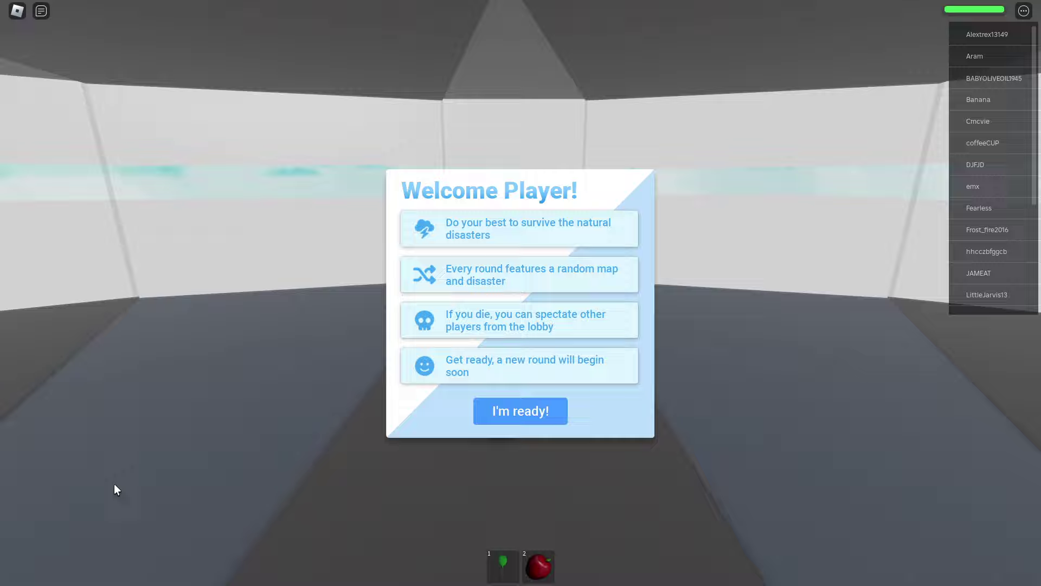
left_click(514, 407)
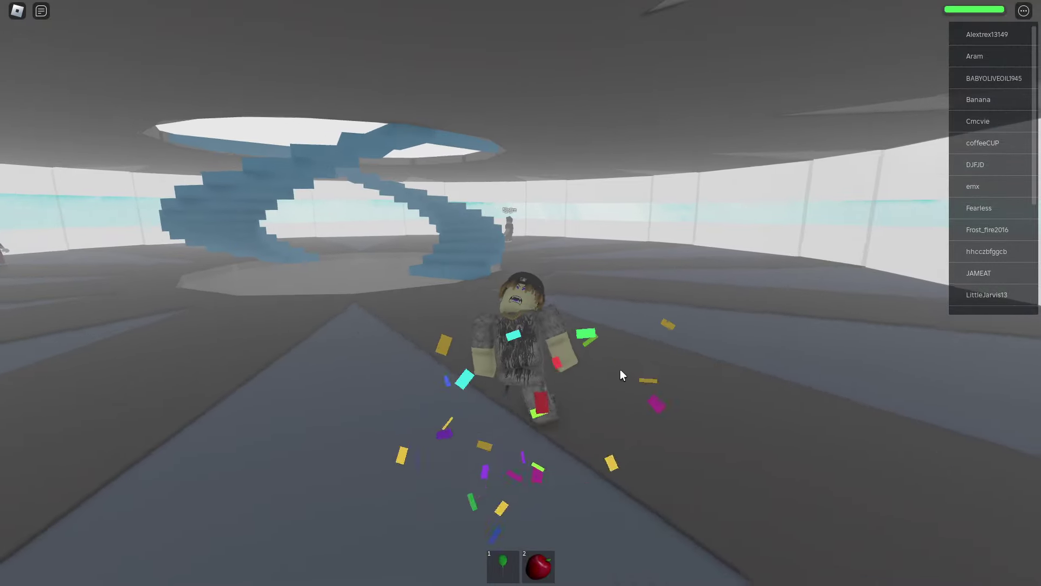
key("w")
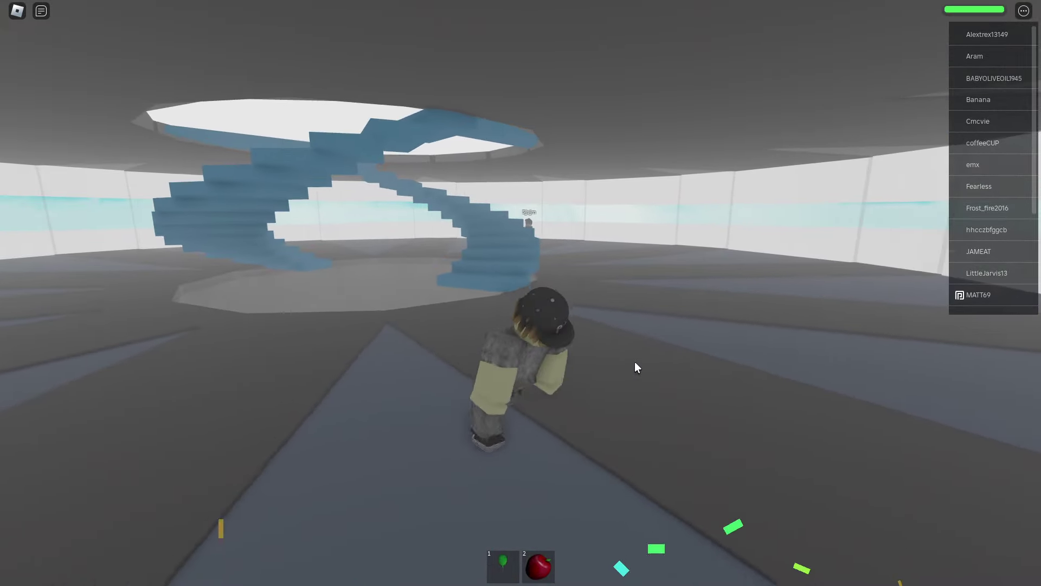
key("s")
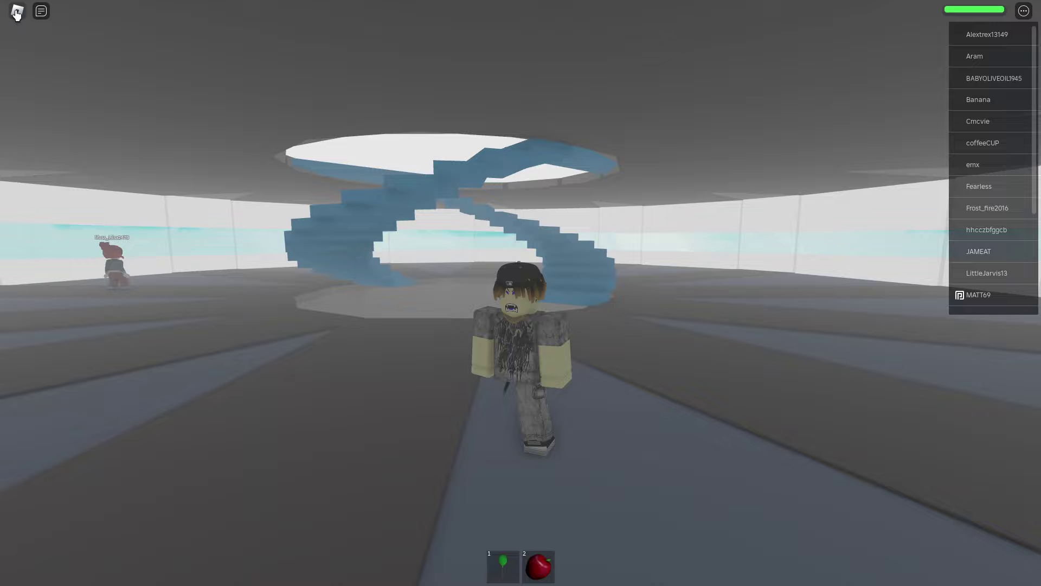
- In the in-game Settings, set Maximum Frame Rate to 144 FPS
left_click(16, 15)
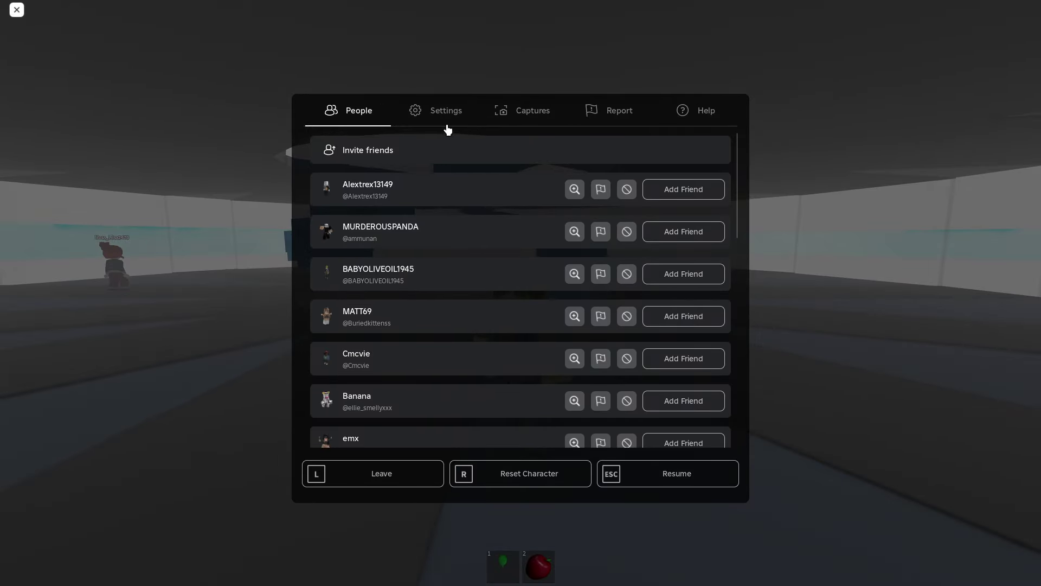
left_click(446, 124)
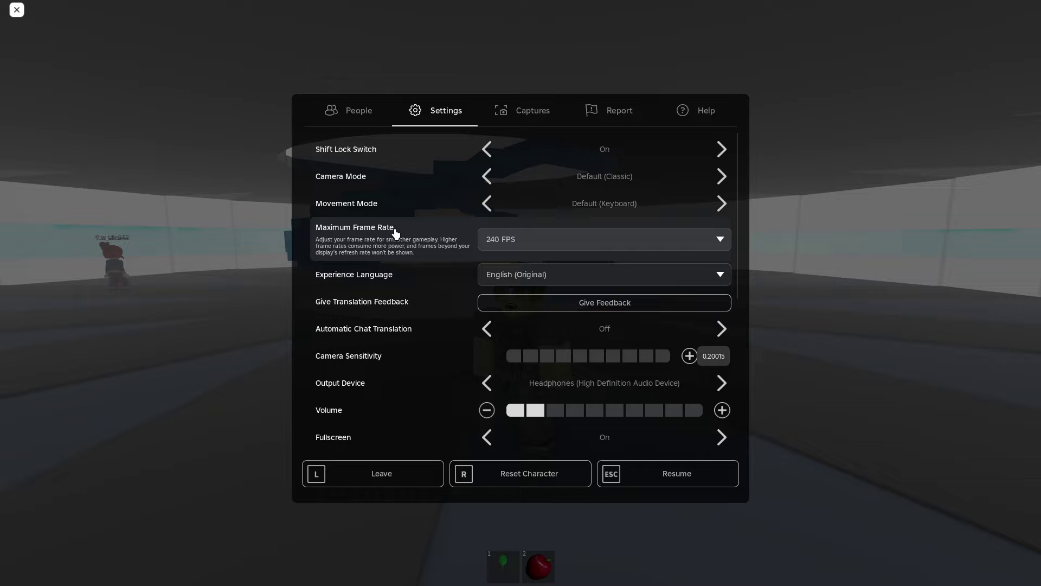
left_click(525, 244)
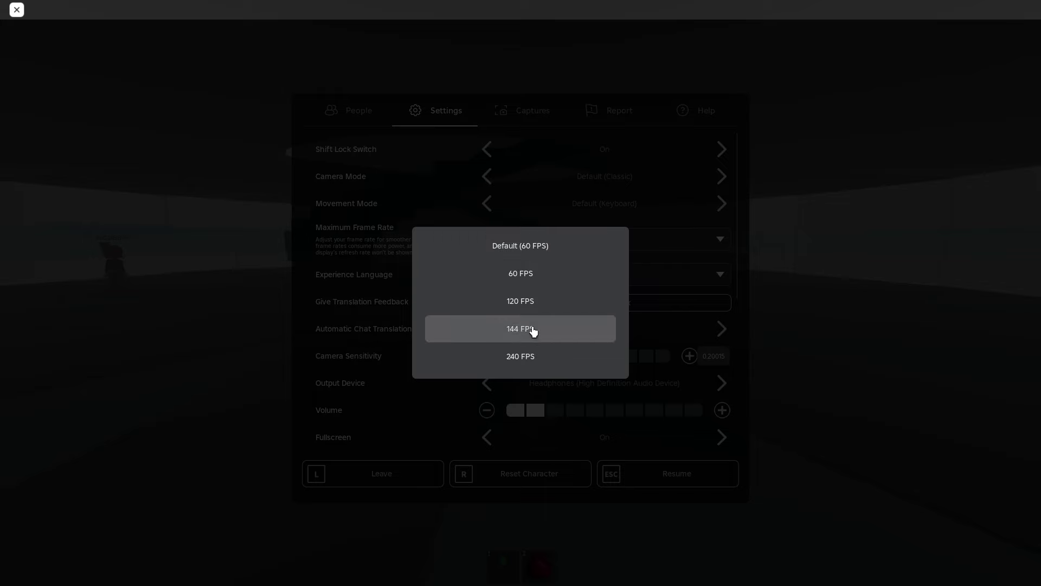
left_click(533, 334)
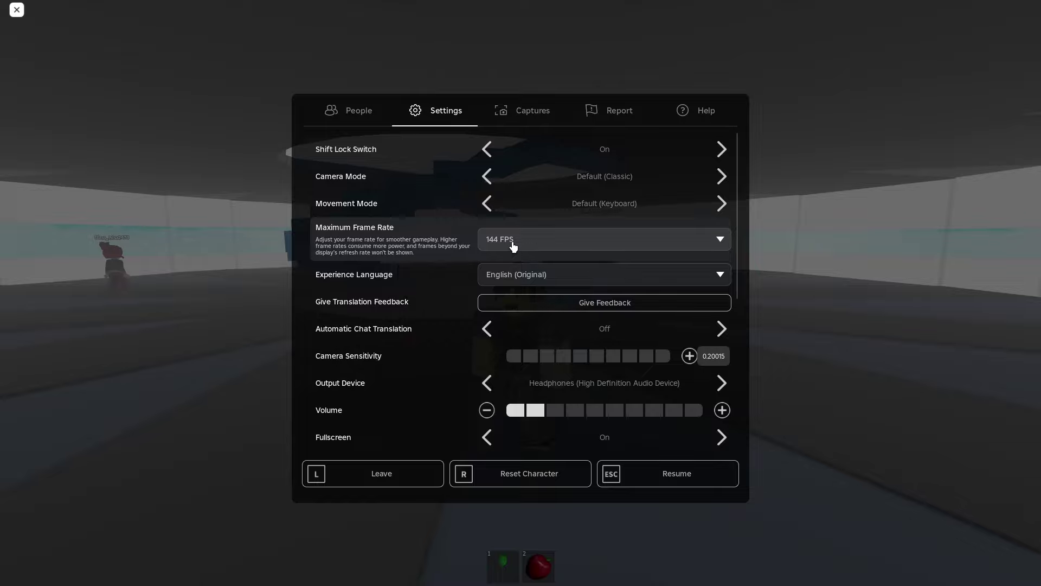
- Show the FPS stats overlay and try frame rate caps of 240 and then 120 FPS
key("shift+F5")
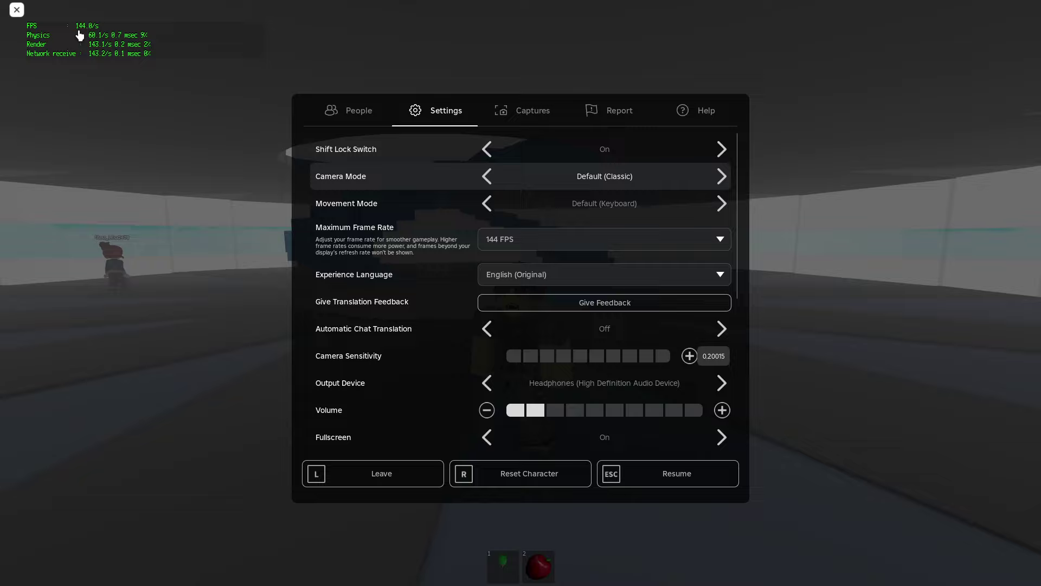
left_click(528, 239)
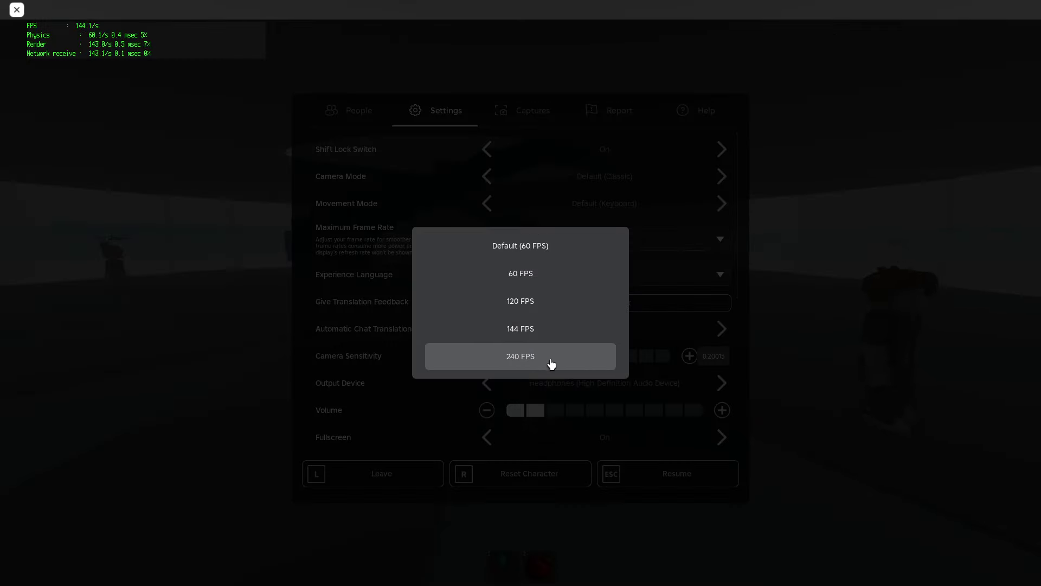
left_click(513, 362)
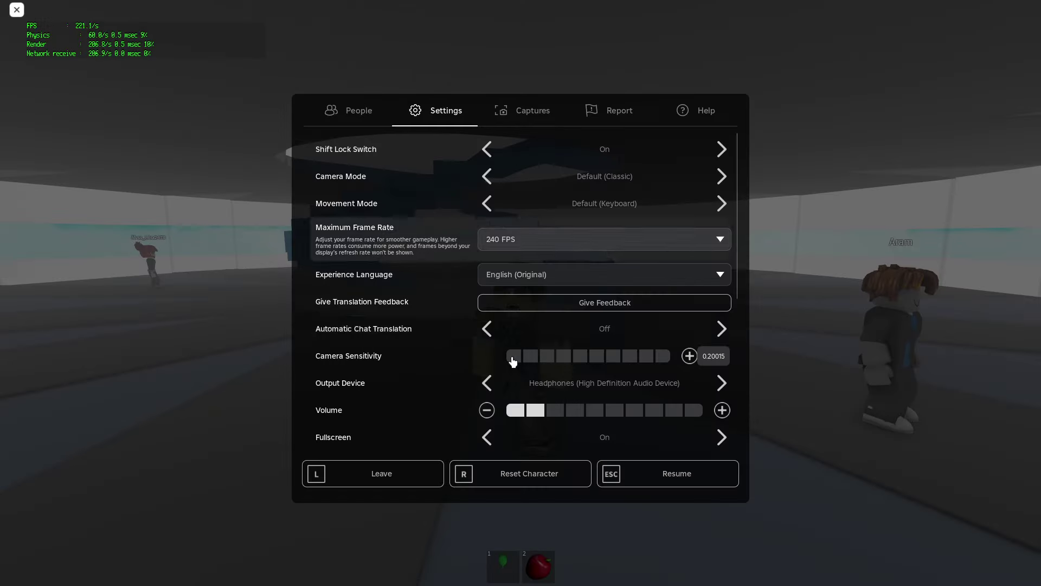
left_click(519, 239)
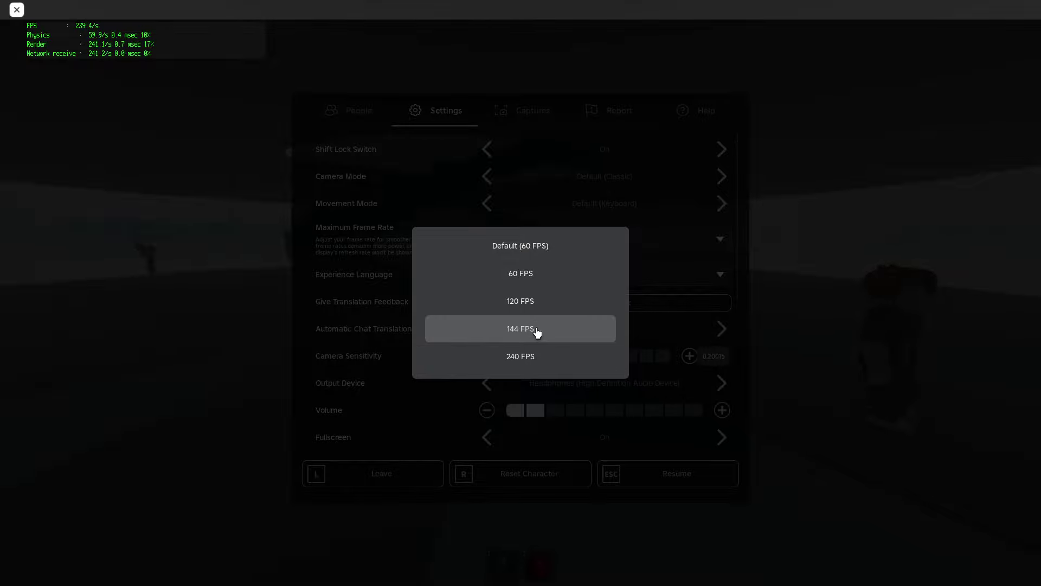
left_click(536, 306)
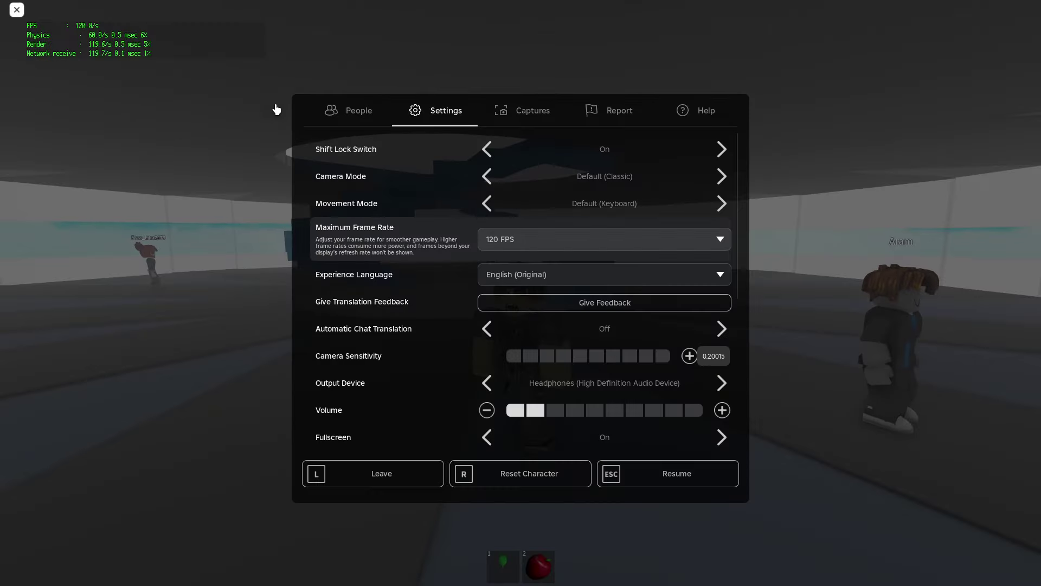
- Switch the frame rate cap to Default (60 FPS), then settle on 240 FPS
left_click(496, 243)
left_click(533, 248)
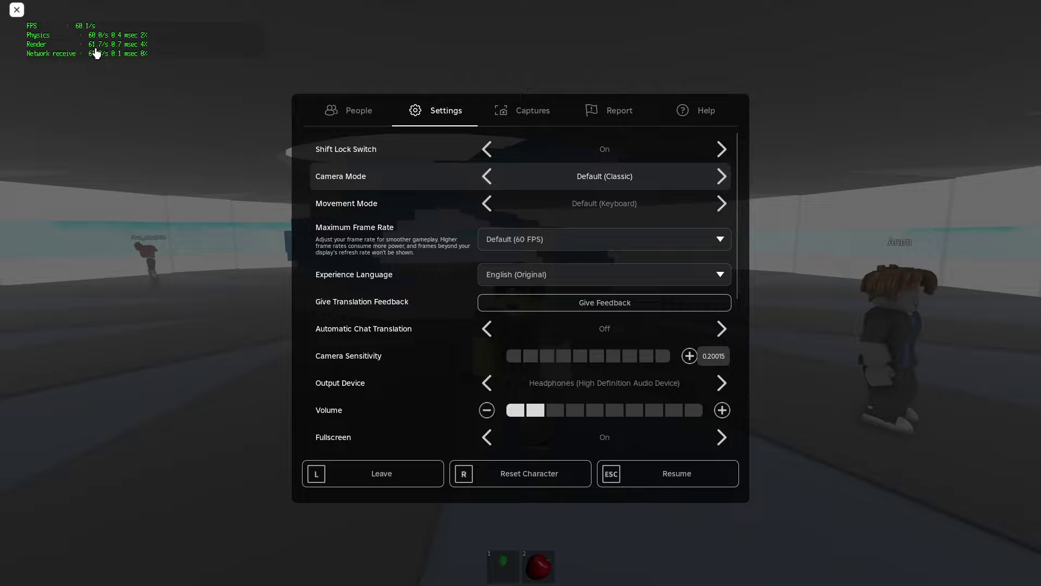
left_click(558, 240)
left_click(535, 364)
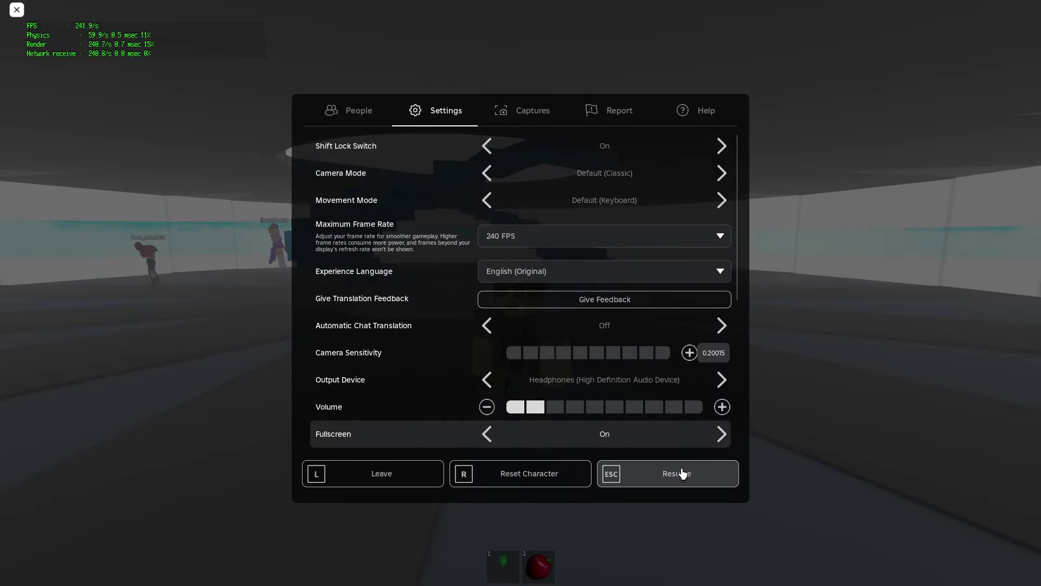
- Resume the game and keep the avatar walking in the lobby
left_click(681, 476)
key("s")
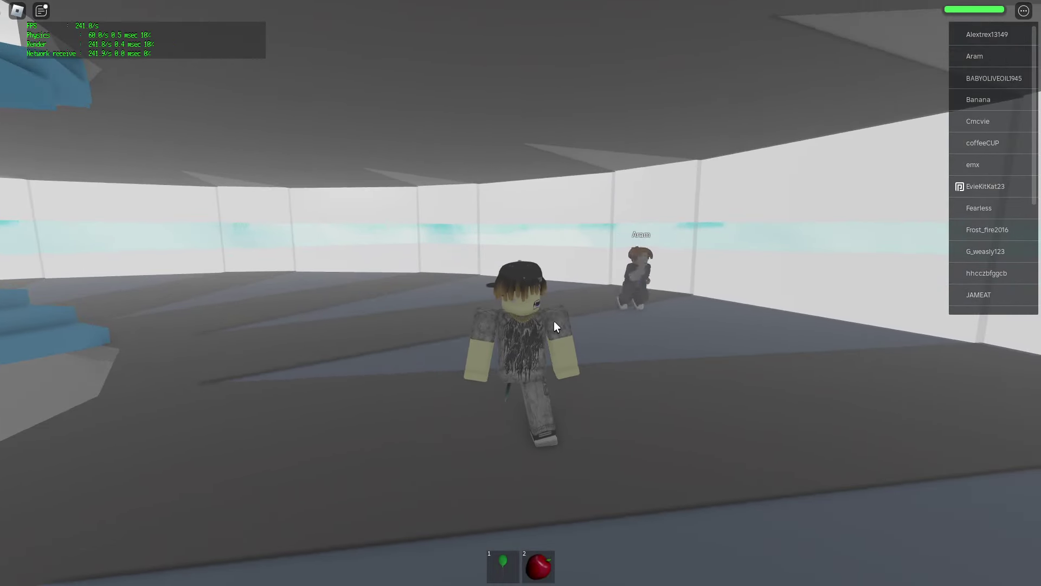
key("s")
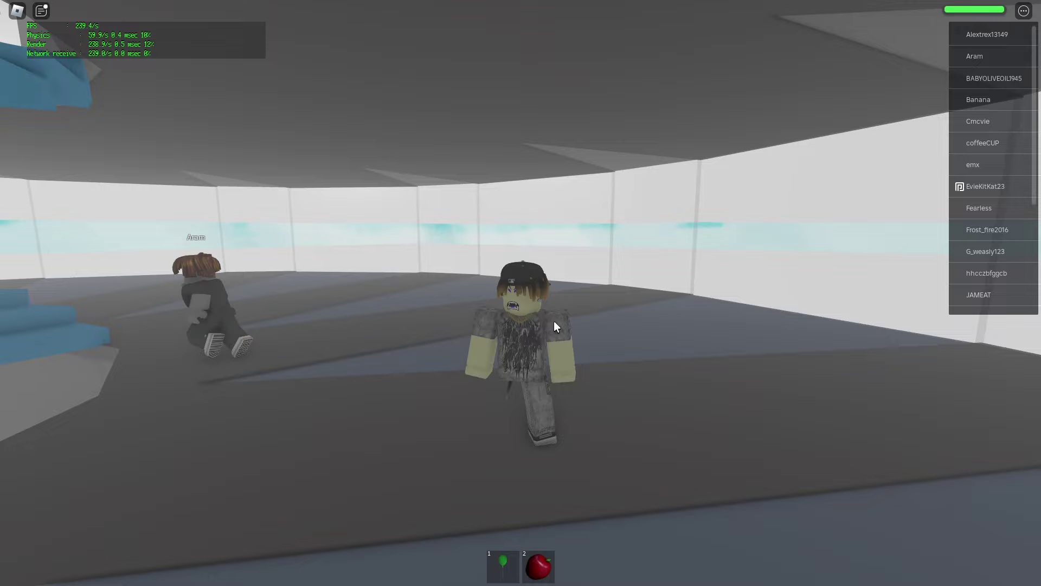